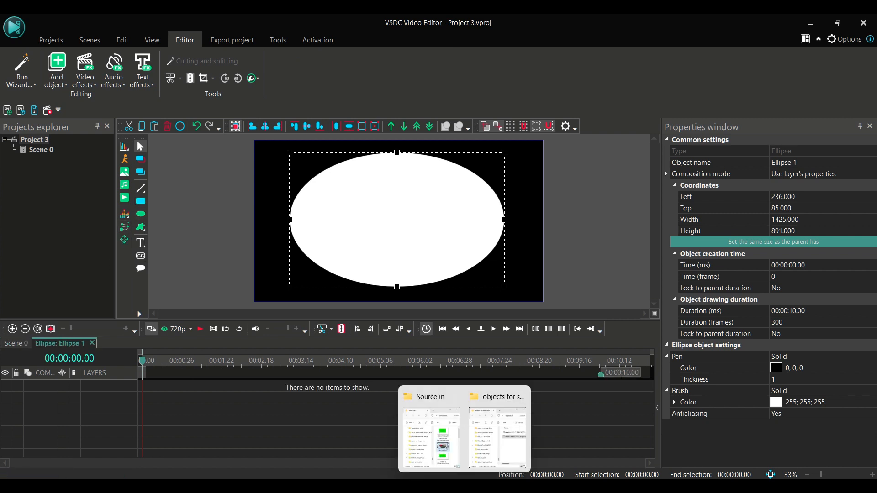
- Copy the video file source in with VSDC shapes.avi from the objects for source in folder
{"action": "left_click", "coordinate": [465, 485]}
{"action": "left_click", "coordinate": [497, 432]}
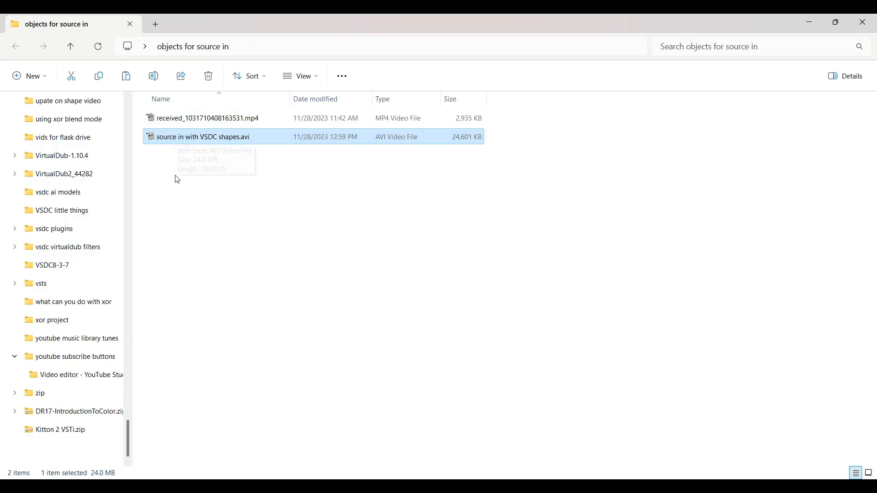
{"action": "right_click", "coordinate": [189, 144]}
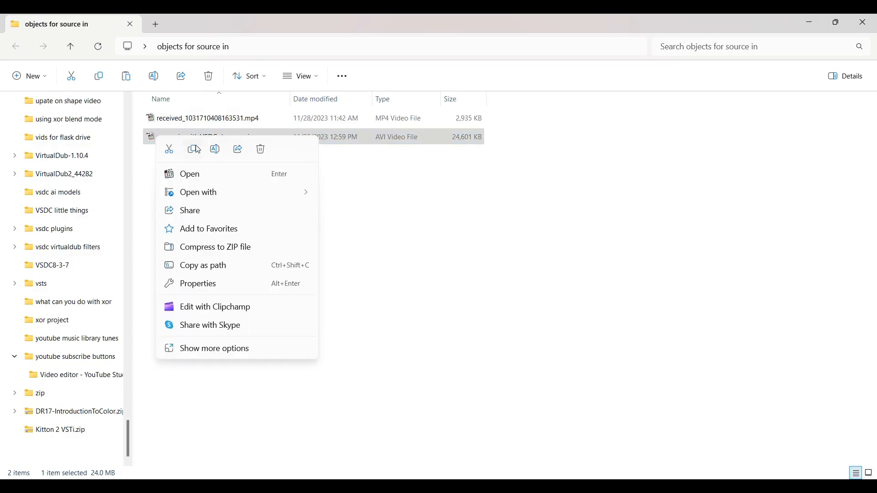
{"action": "left_click", "coordinate": [192, 150]}
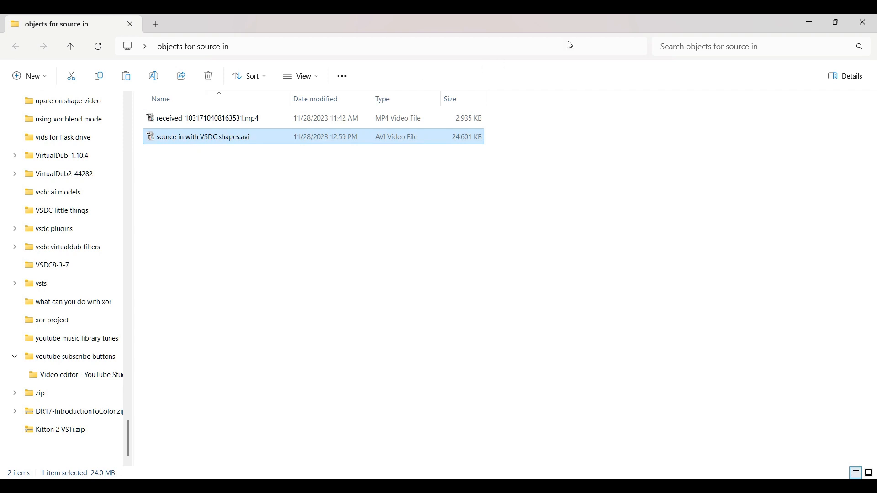
{"action": "left_click", "coordinate": [811, 24]}
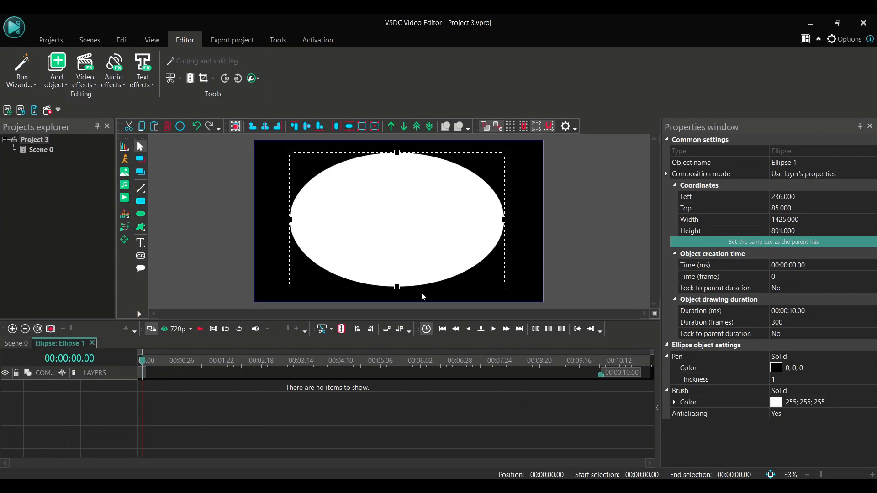
- Paste the copied video inside the ellipse object and enlarge it to about 1694 × 1062 so it covers the ellipse
{"action": "right_click", "coordinate": [400, 263]}
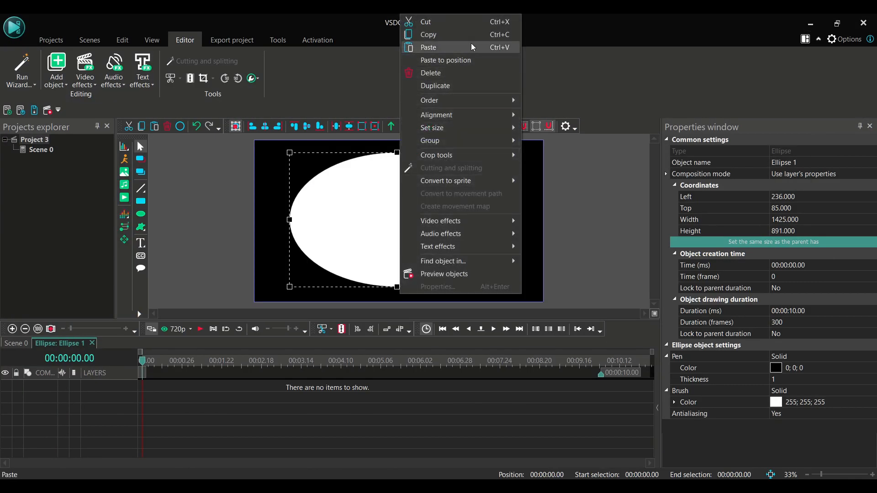
{"action": "left_click", "coordinate": [468, 47]}
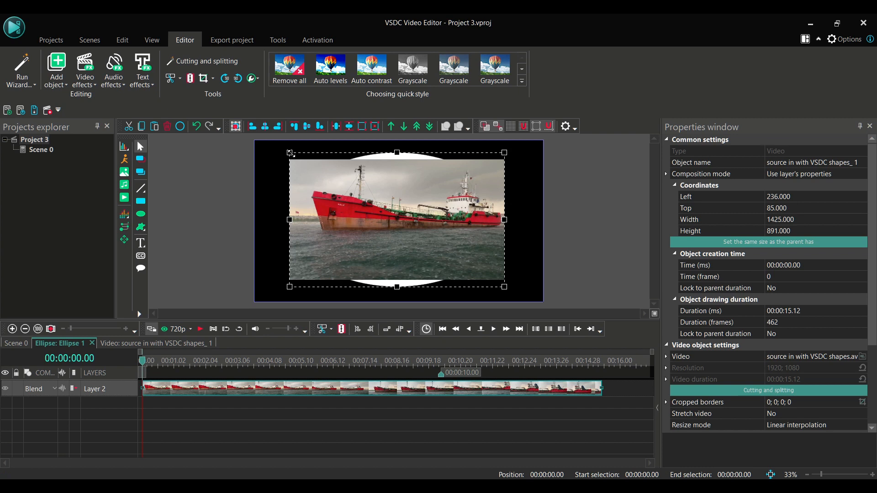
{"action": "left_click_drag", "start_coordinate": [289, 154], "coordinate": [270, 141]}
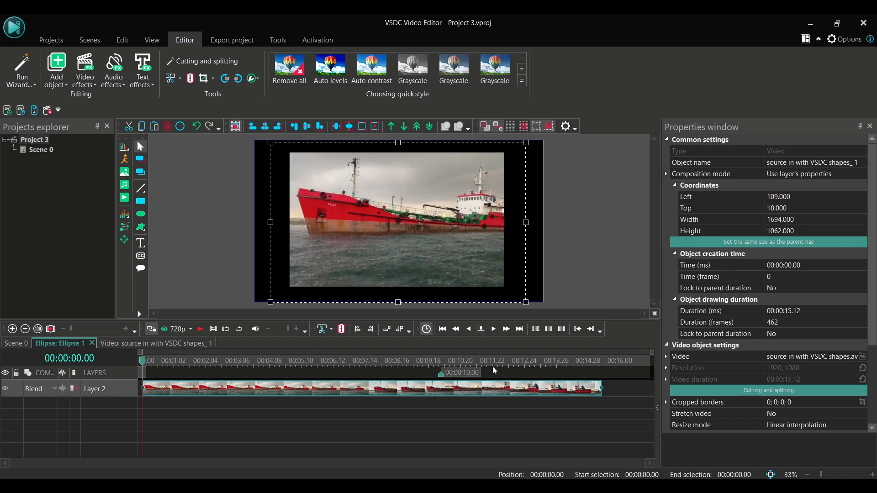
- Set the video layer's composition mode to Source in
{"action": "mouse_move", "coordinate": [488, 387]}
{"action": "mouse_move", "coordinate": [442, 389]}
{"action": "left_click", "coordinate": [54, 387]}
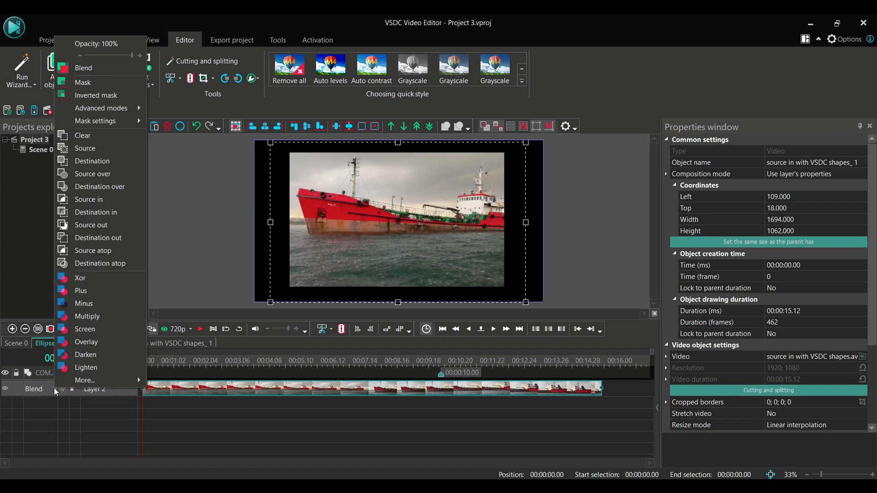
{"action": "left_click", "coordinate": [94, 205]}
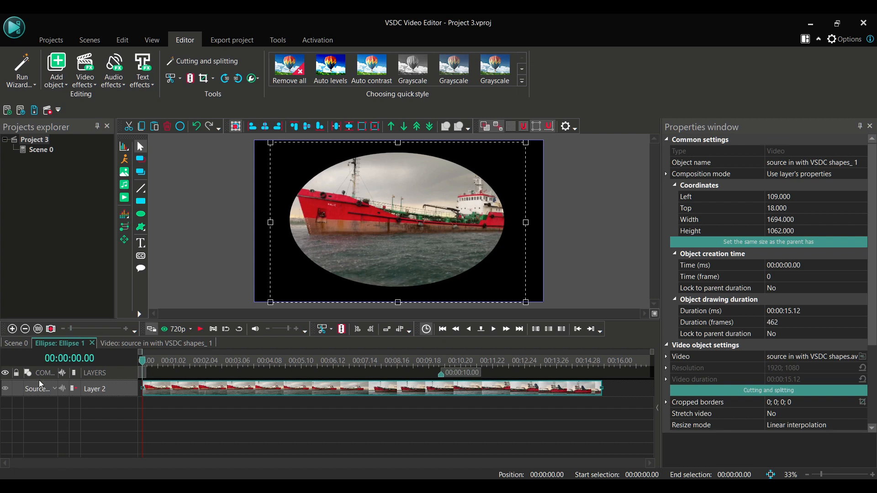
- Return to the main scene, add a text object spanning most of the frame and type VSDC
{"action": "left_click", "coordinate": [21, 346]}
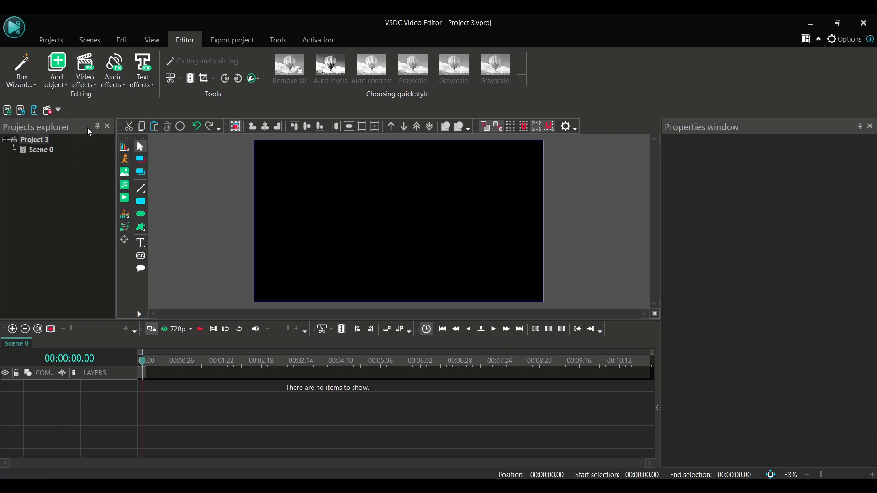
{"action": "left_click", "coordinate": [142, 245]}
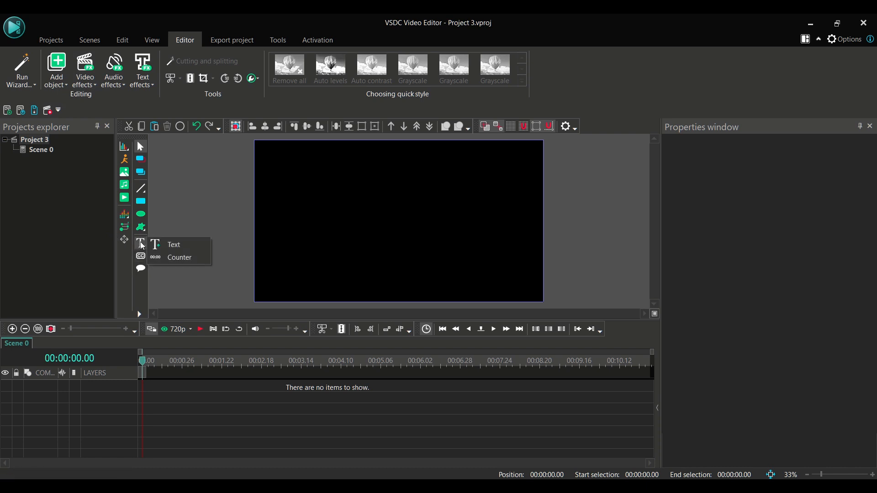
{"action": "left_click", "coordinate": [165, 245]}
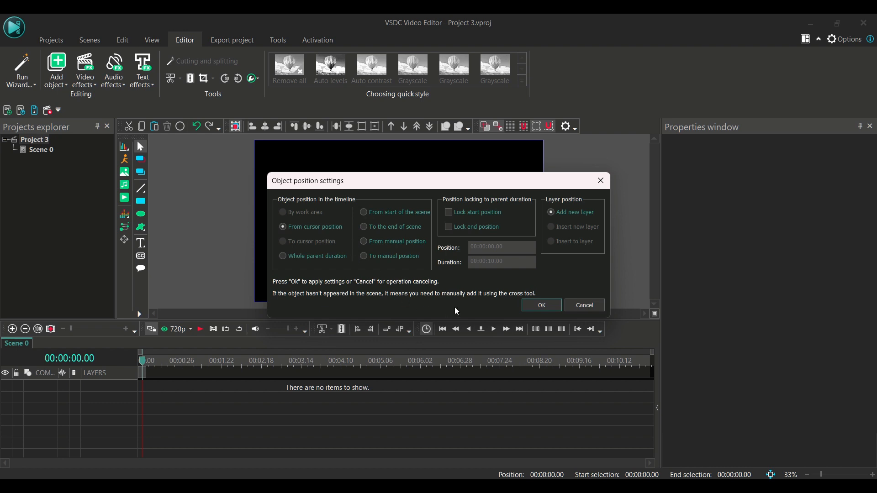
{"action": "left_click", "coordinate": [538, 306]}
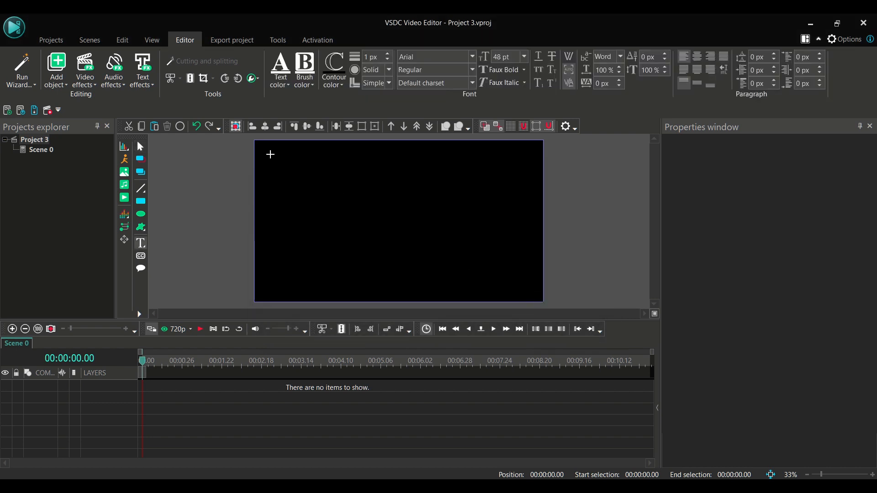
{"action": "mouse_move", "coordinate": [271, 156]}
{"action": "left_mouse_down"}
{"action": "mouse_move", "coordinate": [280, 253]}
{"action": "mouse_move", "coordinate": [400, 282]}
{"action": "mouse_move", "coordinate": [522, 285]}
{"action": "left_mouse_up"}
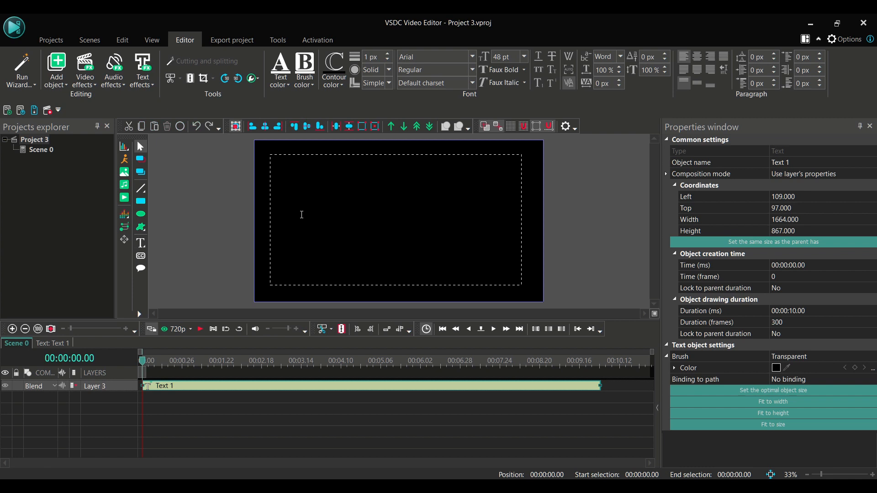
{"action": "type", "text": "VSDC"}
- Select the VSDC text and change its font to Wide Latin
{"action": "double_click", "coordinate": [284, 161]}
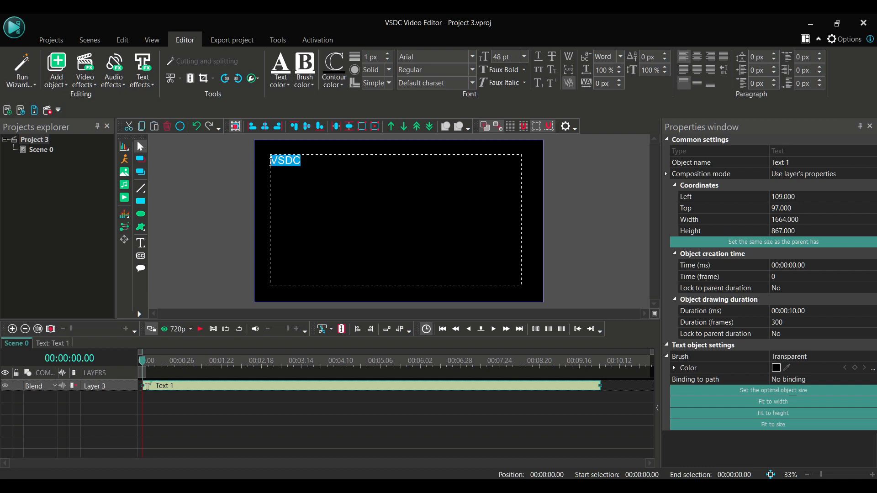
{"action": "left_click", "coordinate": [473, 59]}
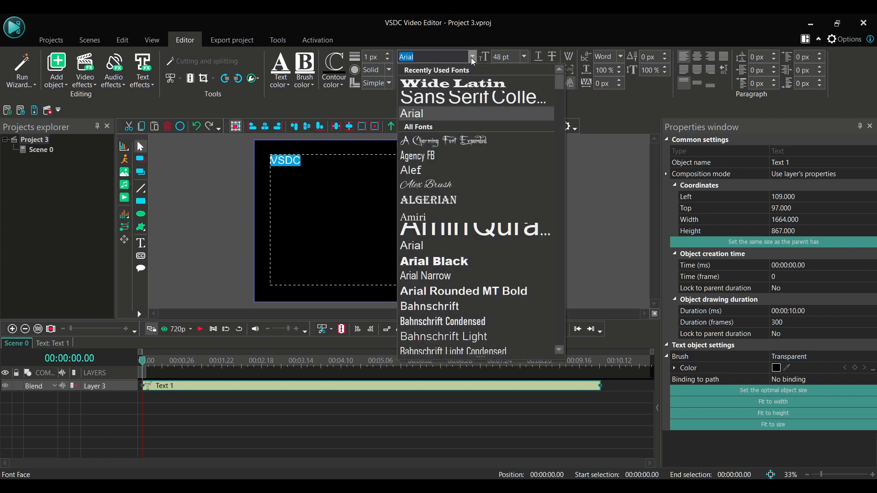
{"action": "left_click", "coordinate": [463, 85]}
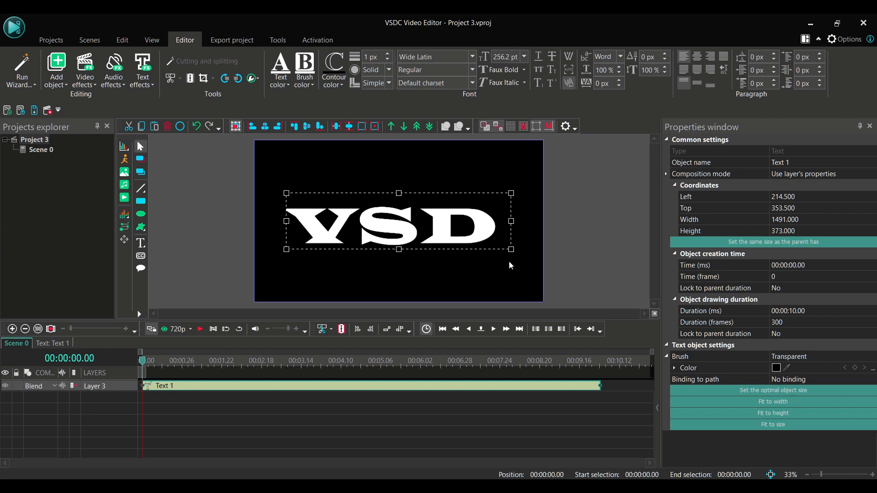
- Widen the text box to about 2004 wide and move it to about left 46, top 346
{"action": "left_click_drag", "start_coordinate": [511, 221], "coordinate": [588, 221]}
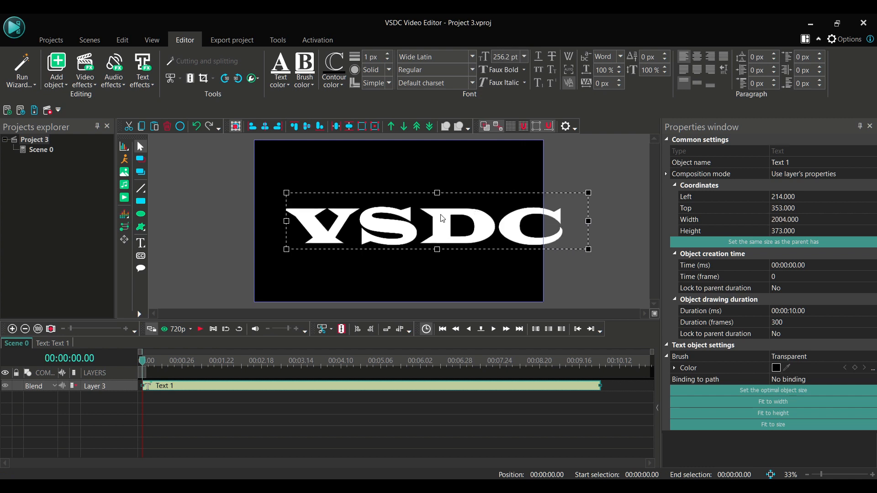
{"action": "left_click_drag", "start_coordinate": [441, 215], "coordinate": [415, 213]}
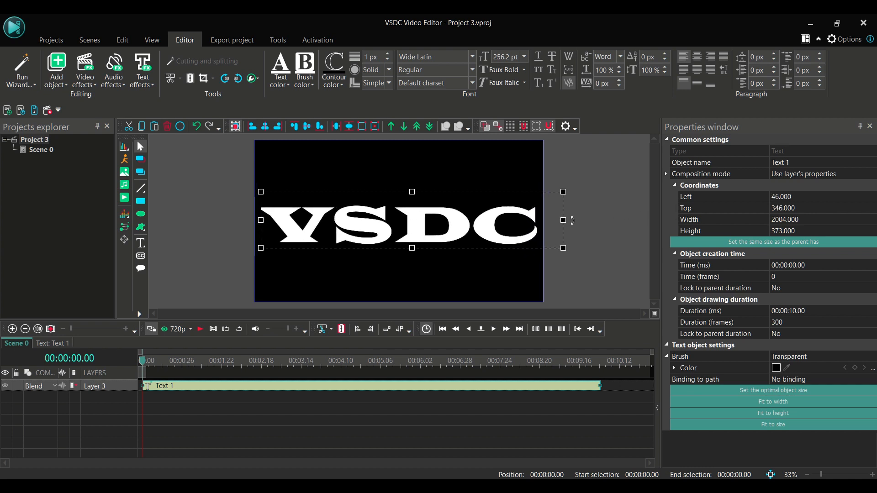
{"action": "left_click", "coordinate": [594, 204]}
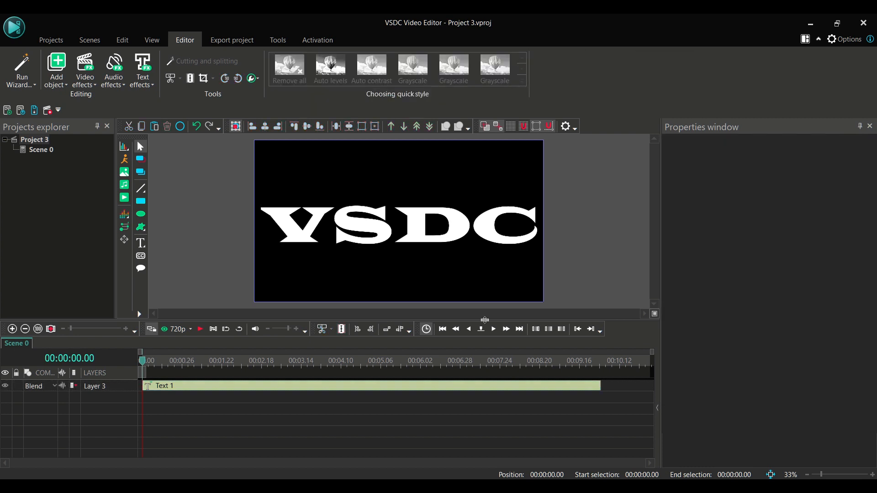
- Open the text object for editing and copy received_1031710408163531.mp4 from the file explorer folder
{"action": "double_click", "coordinate": [299, 388]}
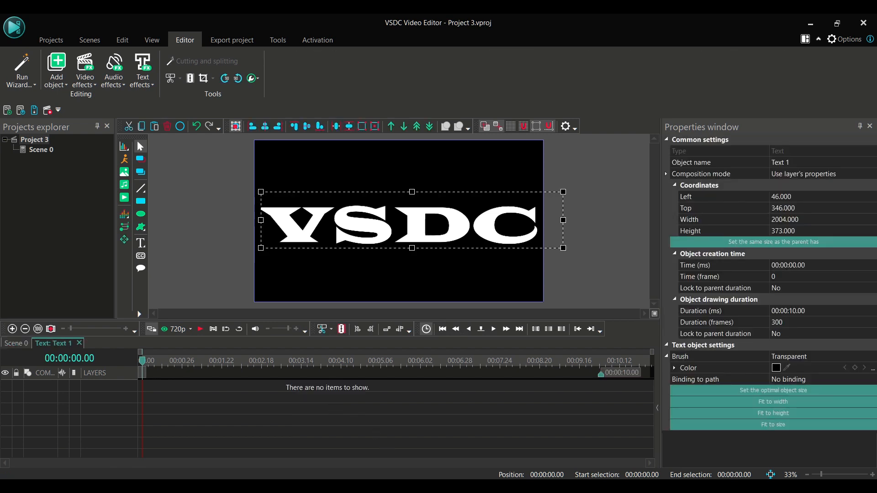
{"action": "mouse_move", "coordinate": [466, 486]}
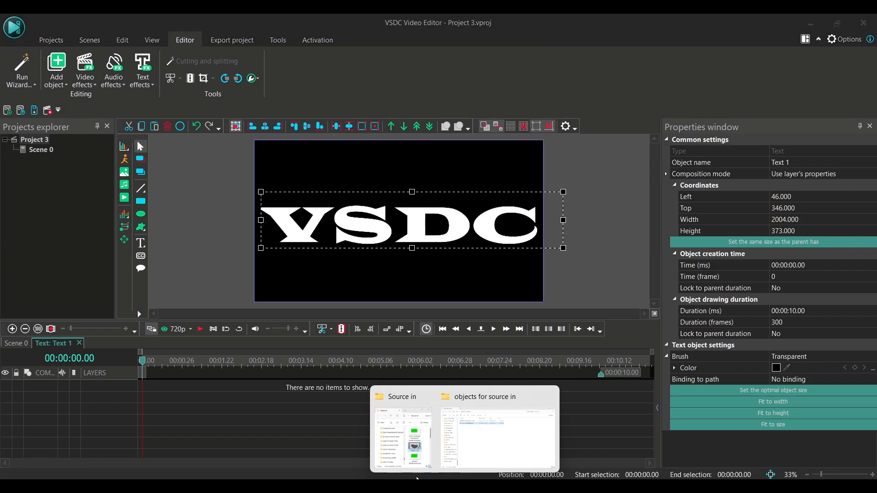
{"action": "left_click", "coordinate": [497, 439]}
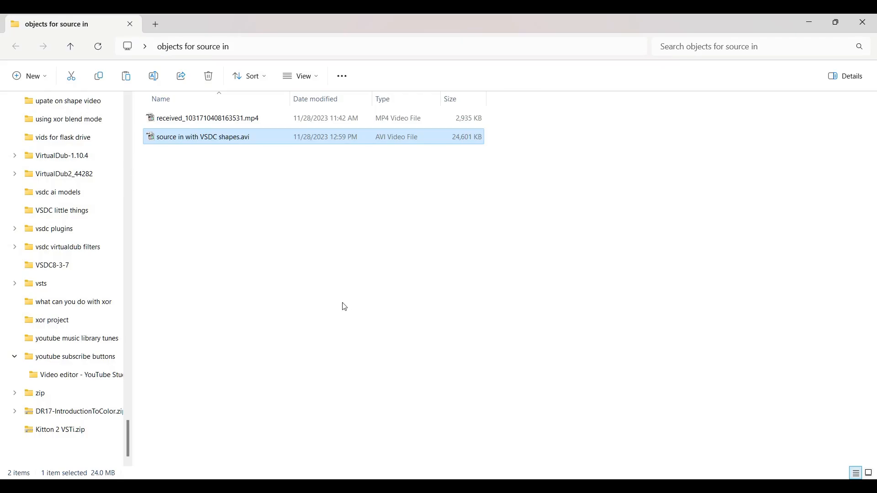
{"action": "left_click", "coordinate": [217, 122]}
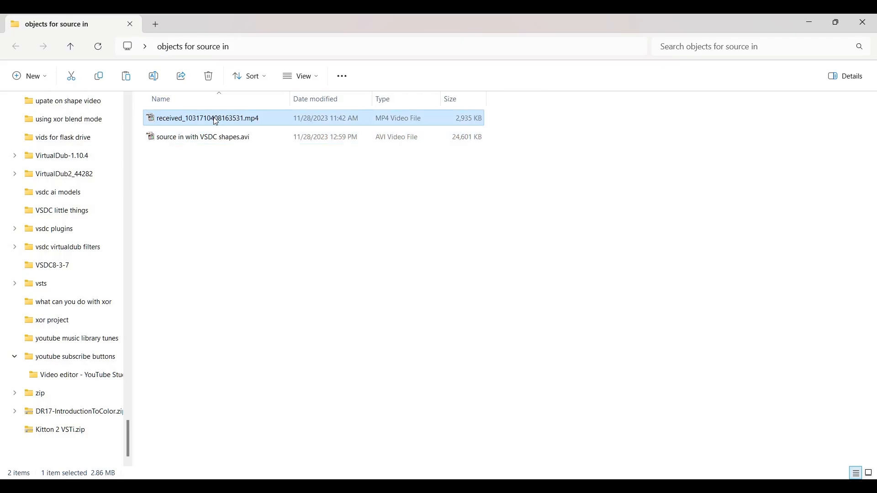
{"action": "right_click", "coordinate": [216, 121]}
{"action": "left_click", "coordinate": [249, 130]}
{"action": "left_click", "coordinate": [812, 21]}
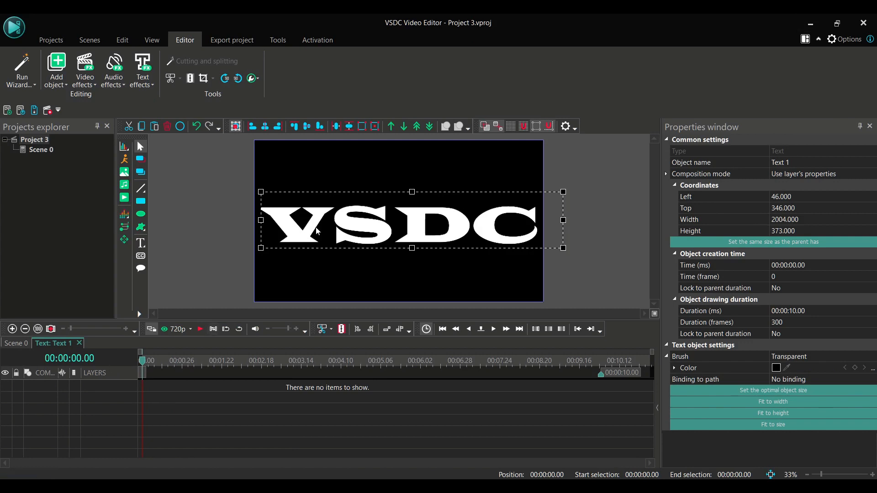
- Paste the copied video into the text object and set its Stretch video option to Yes
{"action": "key", "text": "ctrl+v"}
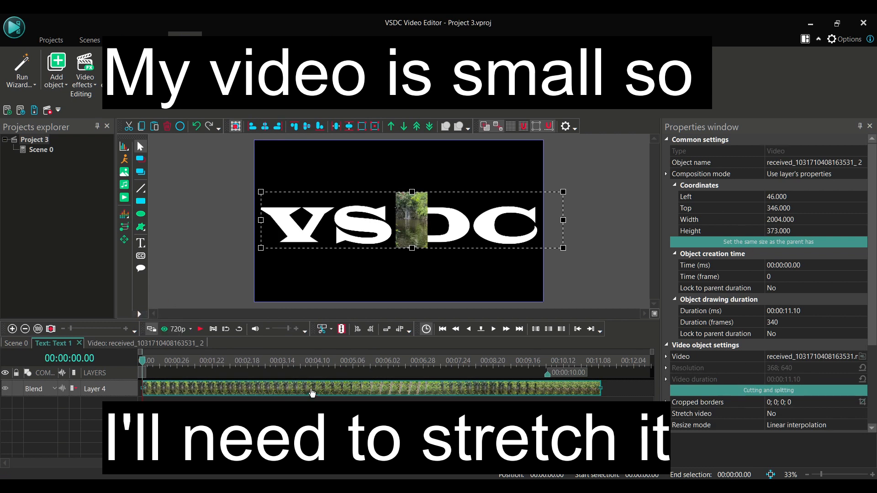
{"action": "mouse_move", "coordinate": [312, 393]}
{"action": "left_click_drag", "start_coordinate": [873, 162], "coordinate": [873, 224]}
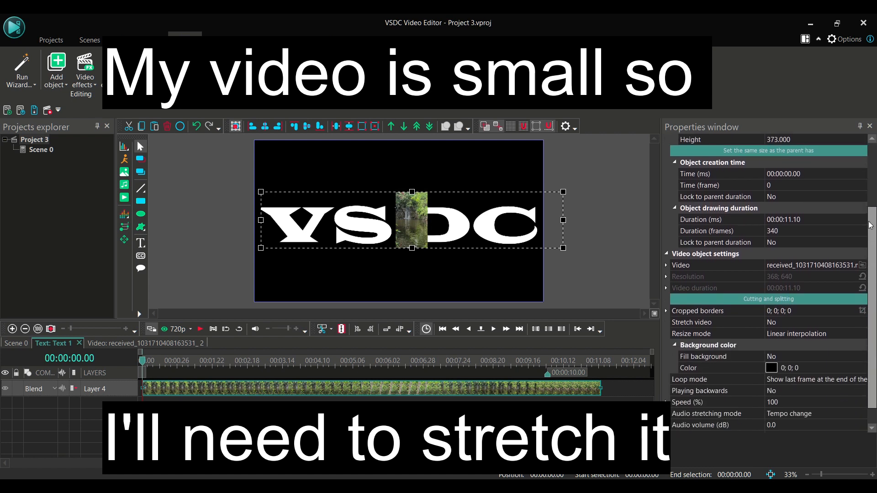
{"action": "left_click", "coordinate": [799, 322]}
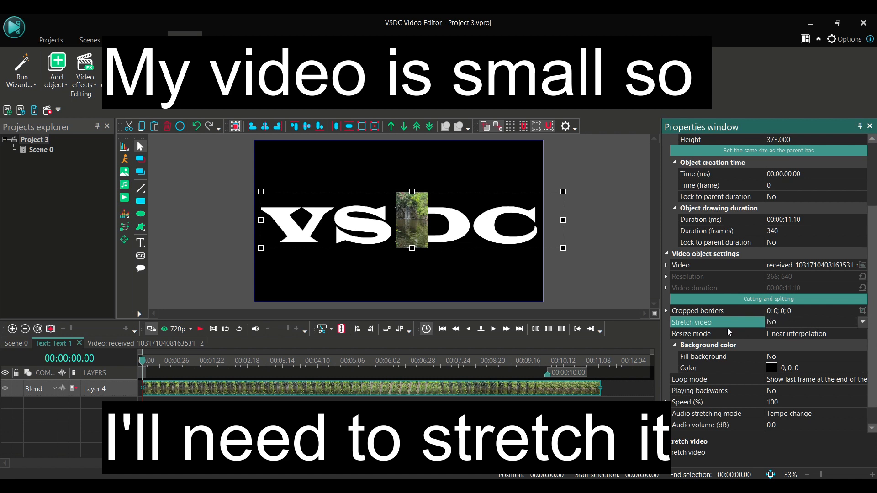
{"action": "left_click", "coordinate": [864, 323]}
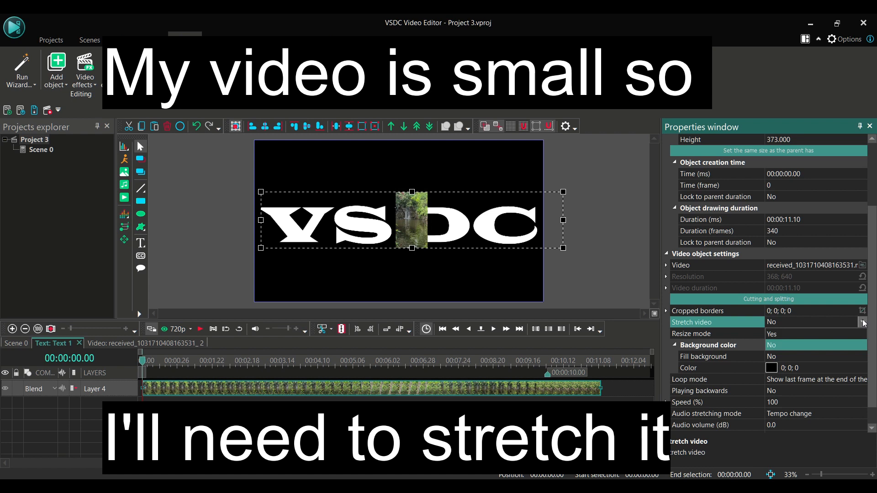
{"action": "left_click", "coordinate": [814, 338]}
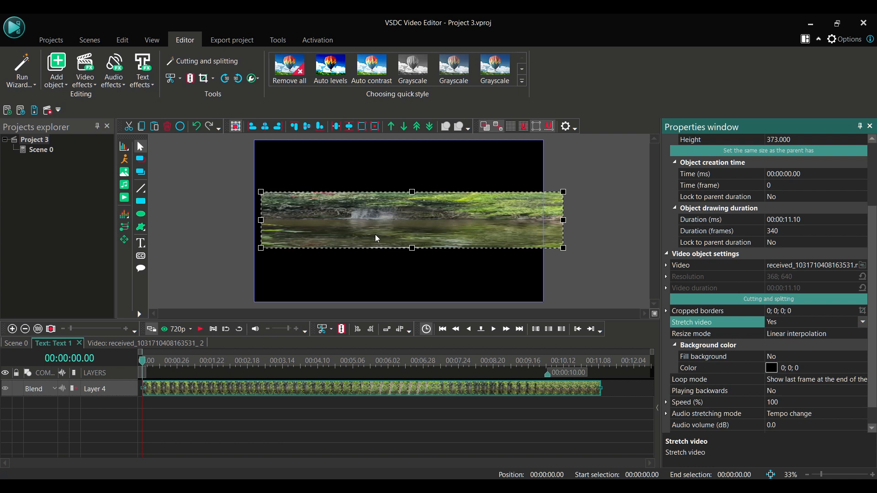
- Set the video layer's composition mode to Source in and return to the main scene
{"action": "left_click", "coordinate": [53, 391]}
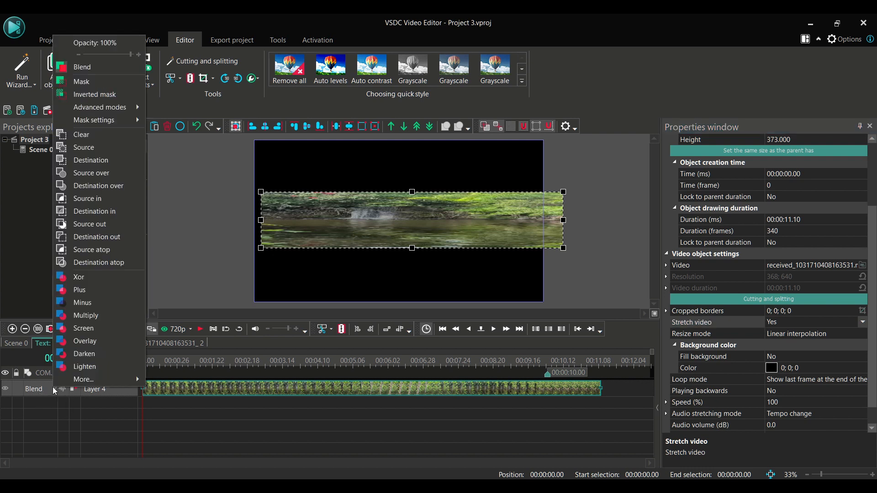
{"action": "left_click", "coordinate": [100, 199]}
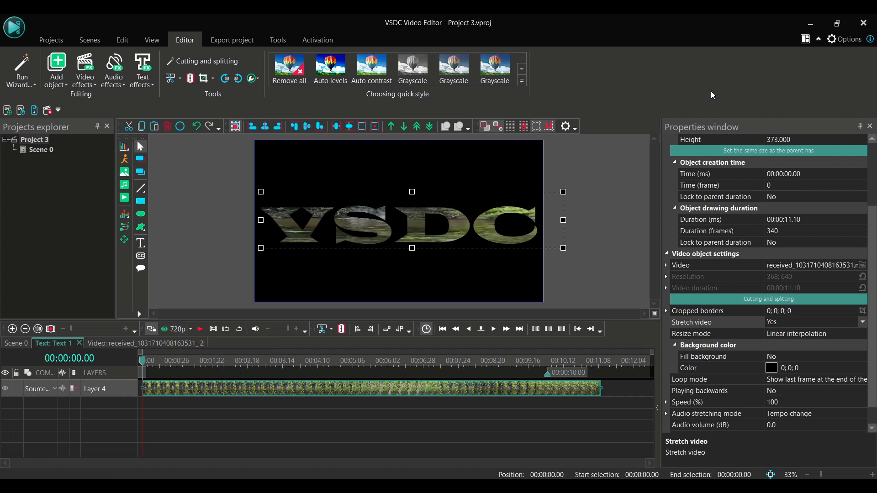
{"action": "left_click", "coordinate": [632, 208]}
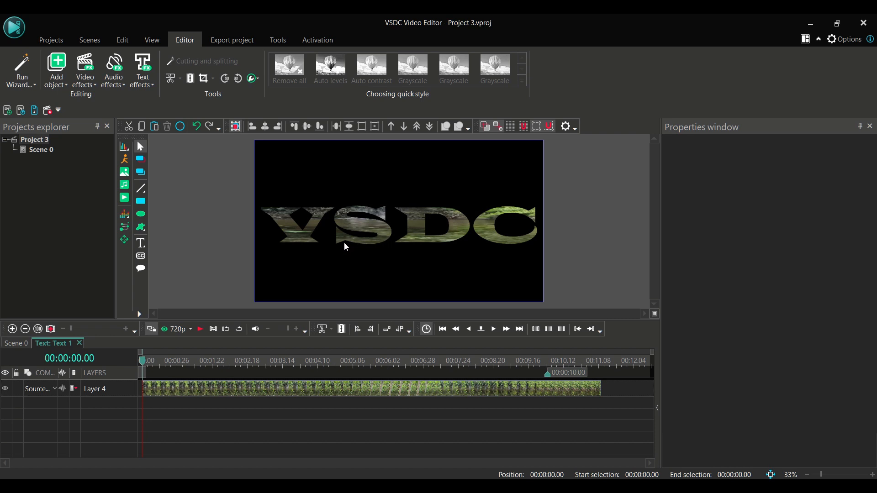
{"action": "left_click", "coordinate": [355, 389]}
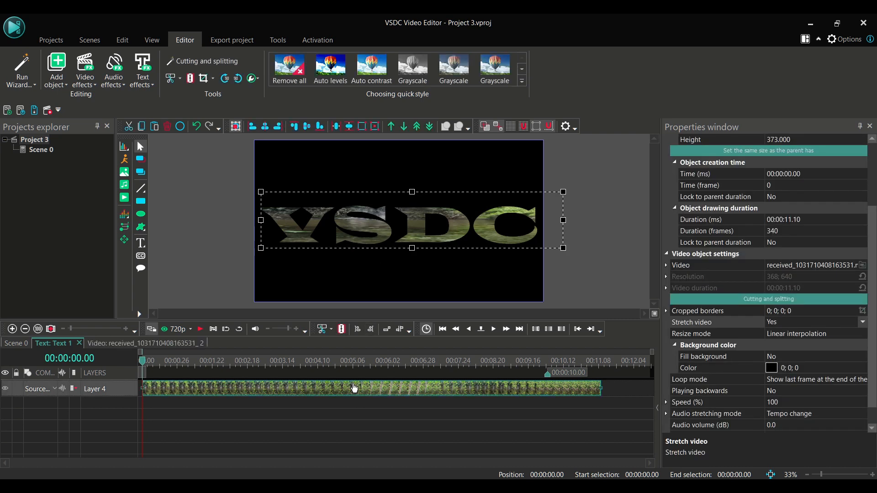
{"action": "left_click", "coordinate": [17, 345]}
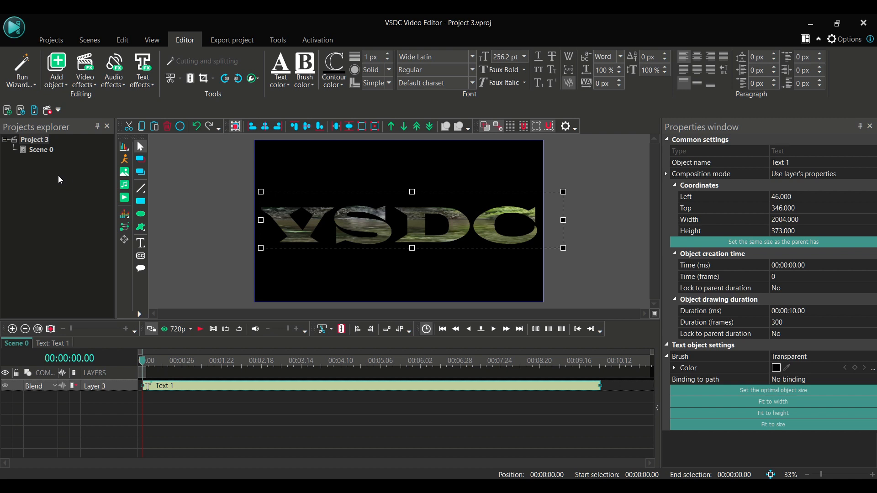
- Set the project's background opacity level to 0 for a transparent background
{"action": "left_click", "coordinate": [41, 145]}
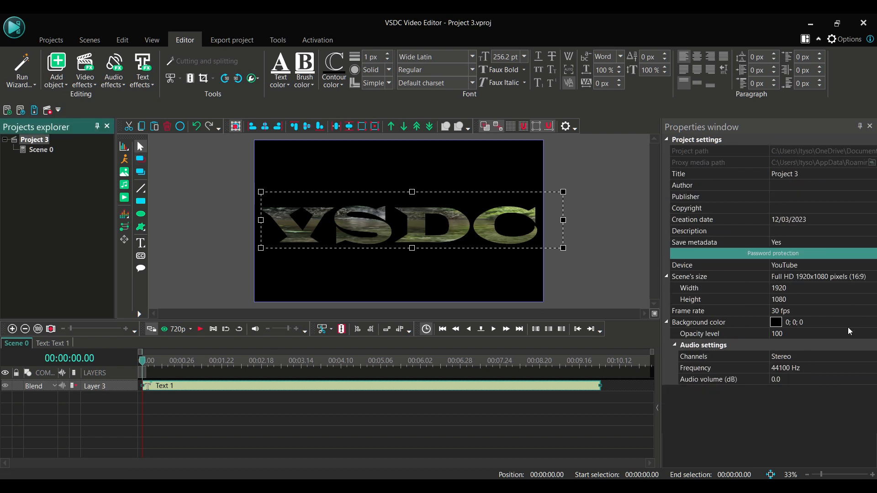
{"action": "left_click", "coordinate": [835, 336]}
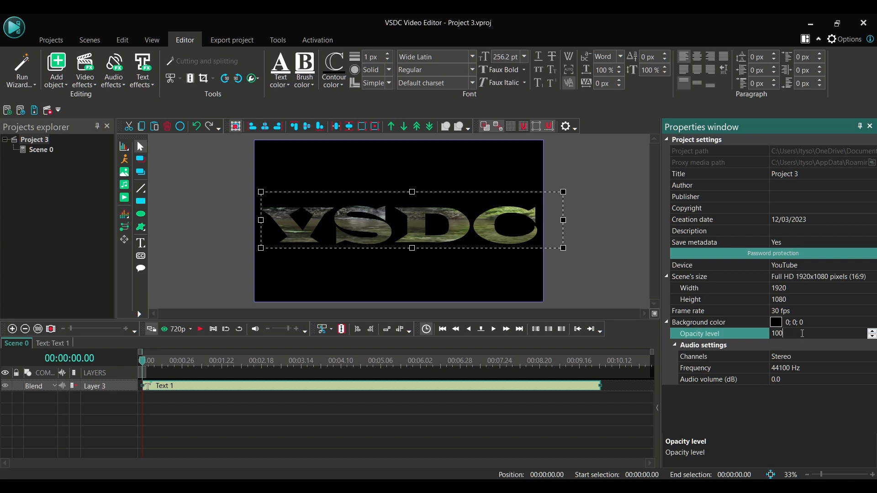
{"action": "key", "text": "BackSpace"}
{"action": "key", "text": "BackSpace"}
{"action": "key", "text": "BackSpace"}
{"action": "type", "text": "0"}
{"action": "key", "text": "Return"}
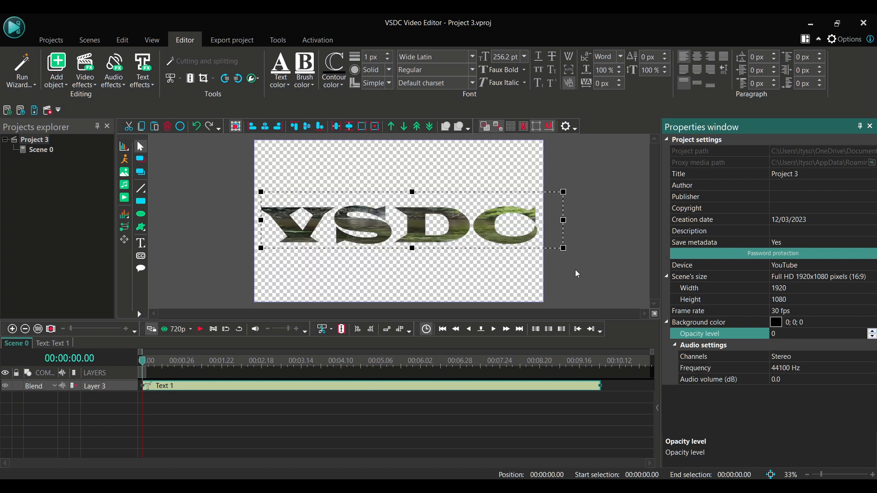
{"action": "left_click", "coordinate": [603, 258]}
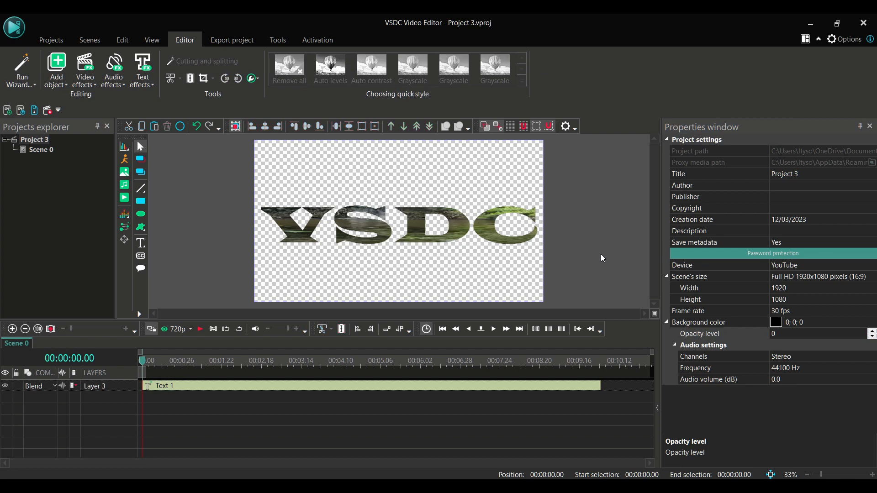
- Start exporting the project and name the output file exported vid
{"action": "left_click", "coordinate": [59, 46]}
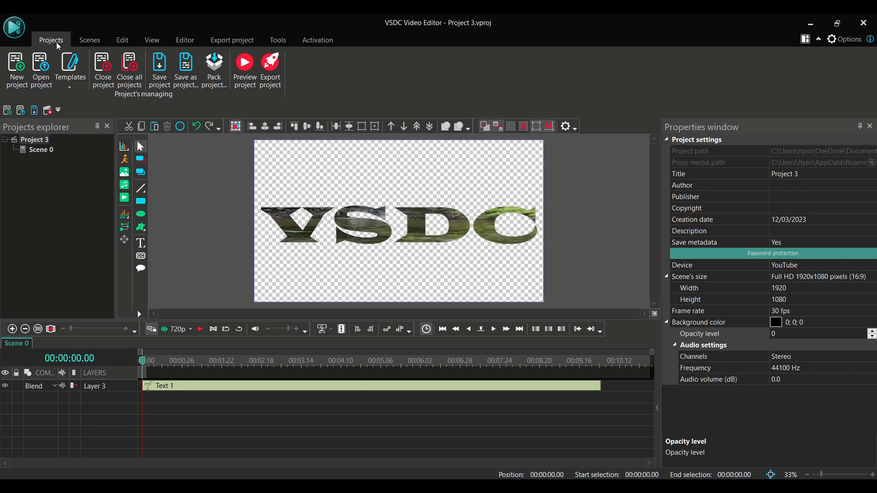
{"action": "left_click", "coordinate": [271, 68]}
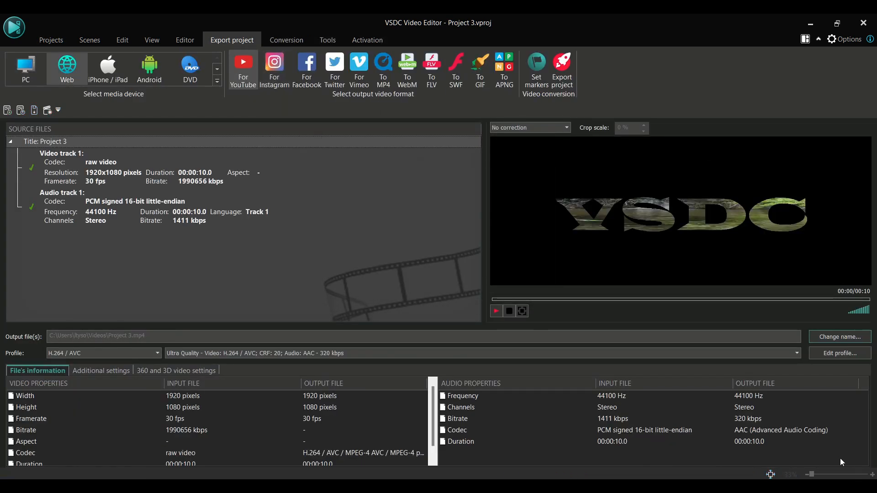
{"action": "left_click", "coordinate": [851, 336]}
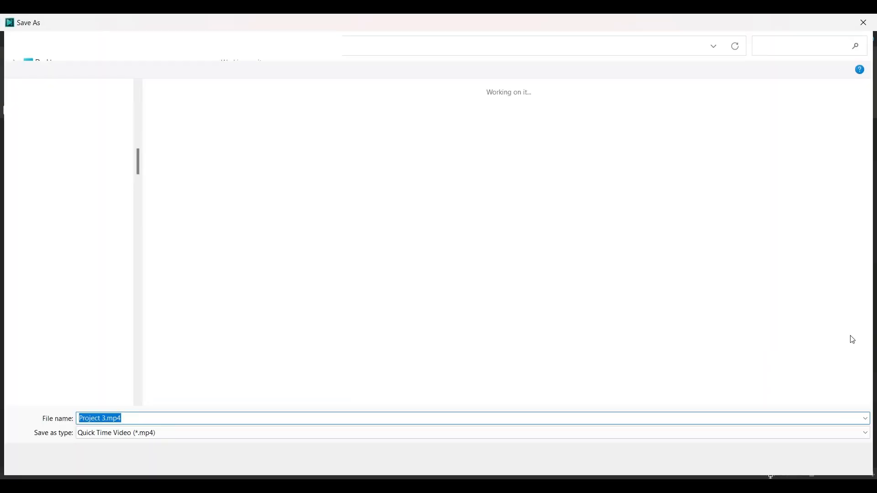
{"action": "key", "text": "BackSpace"}
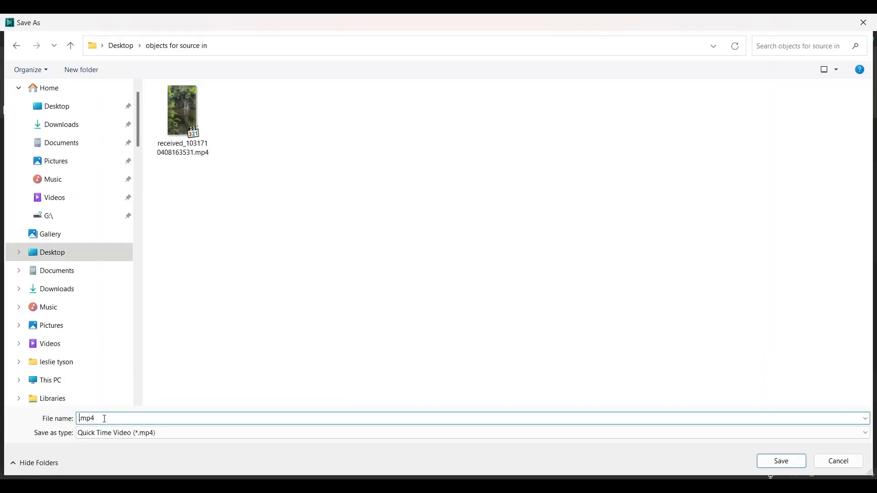
{"action": "type", "text": "exported vid"}
{"action": "left_click", "coordinate": [782, 462]}
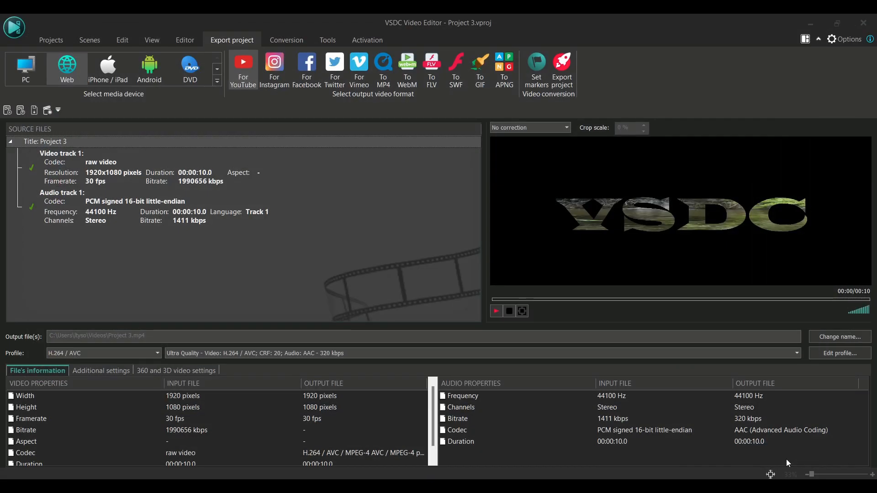
- Choose the PC device and MOV output format, then apply the export profile
{"action": "left_click", "coordinate": [24, 69]}
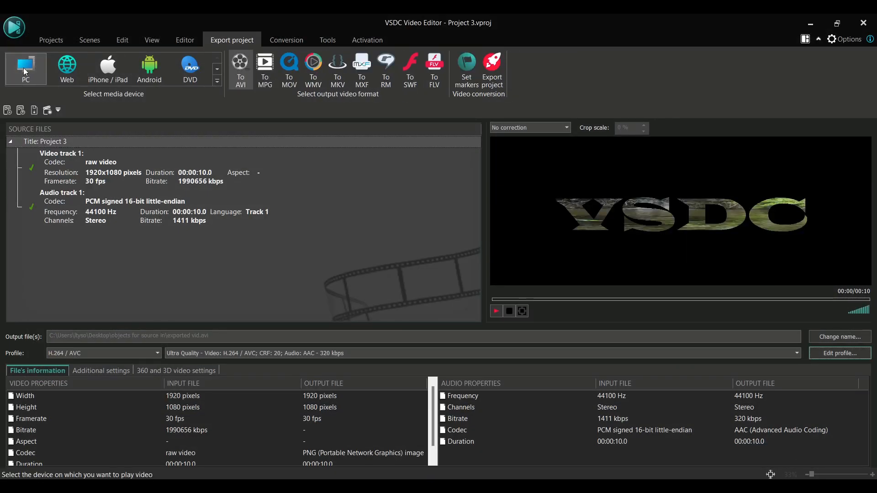
{"action": "left_click", "coordinate": [288, 67]}
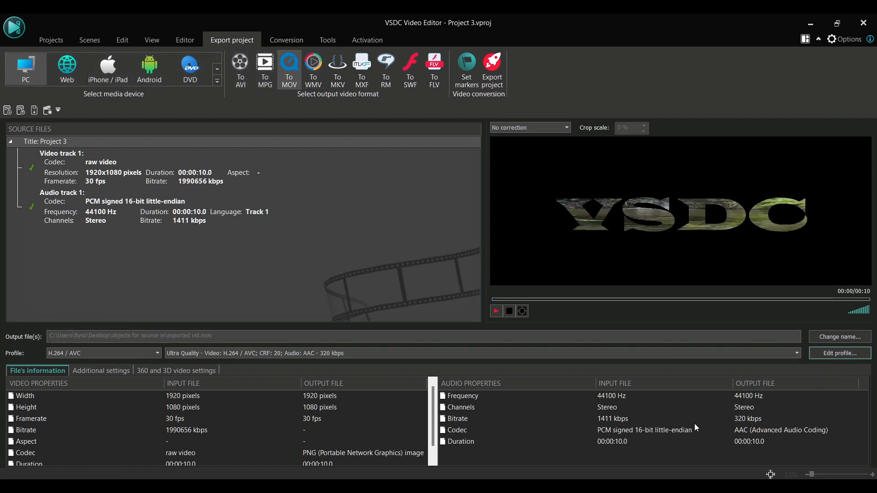
{"action": "left_click", "coordinate": [849, 351]}
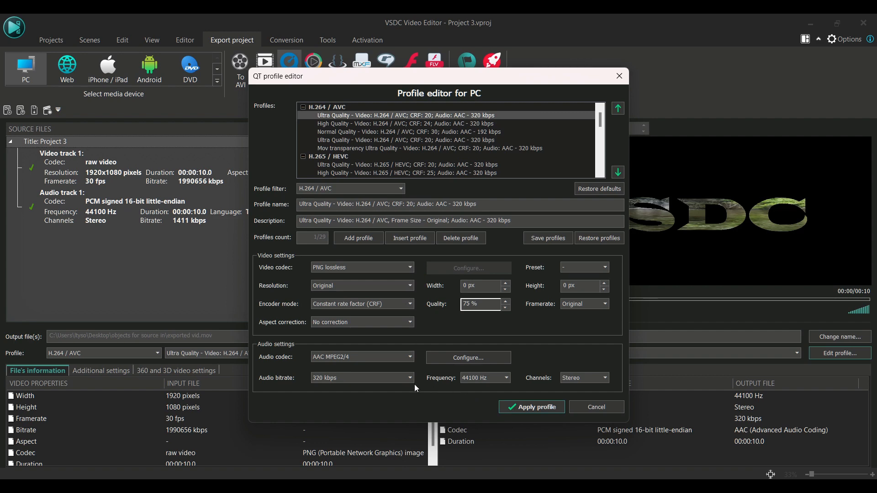
{"action": "left_click", "coordinate": [534, 408]}
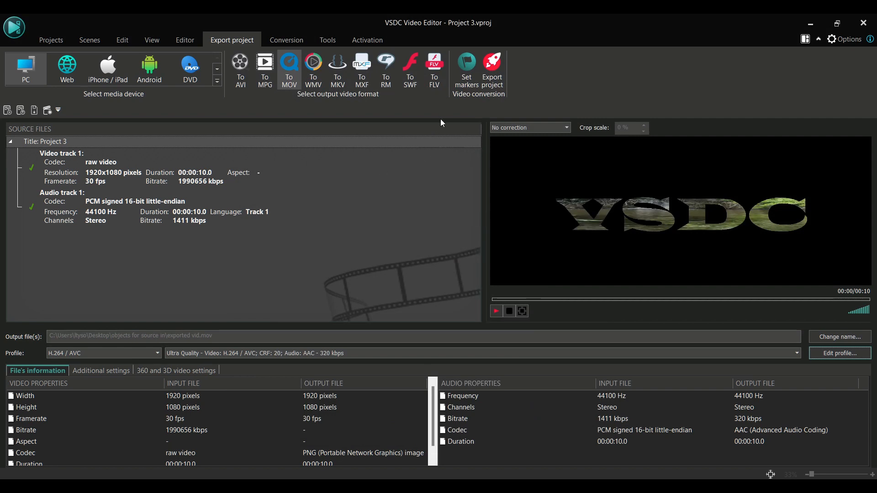
- Export the project to video and acknowledge the completion notice
{"action": "left_click", "coordinate": [502, 79]}
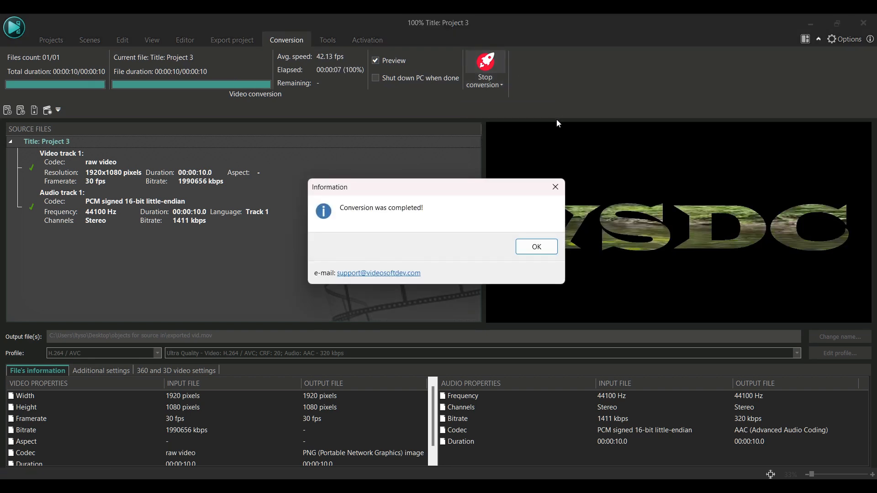
{"action": "left_click", "coordinate": [545, 250]}
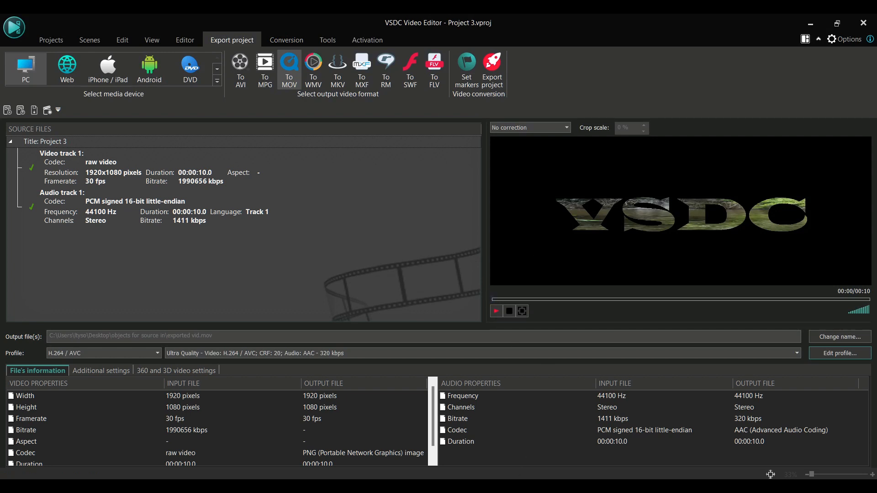
- Preview the scene in the project preview player, then close it
{"action": "mouse_move", "coordinate": [465, 486]}
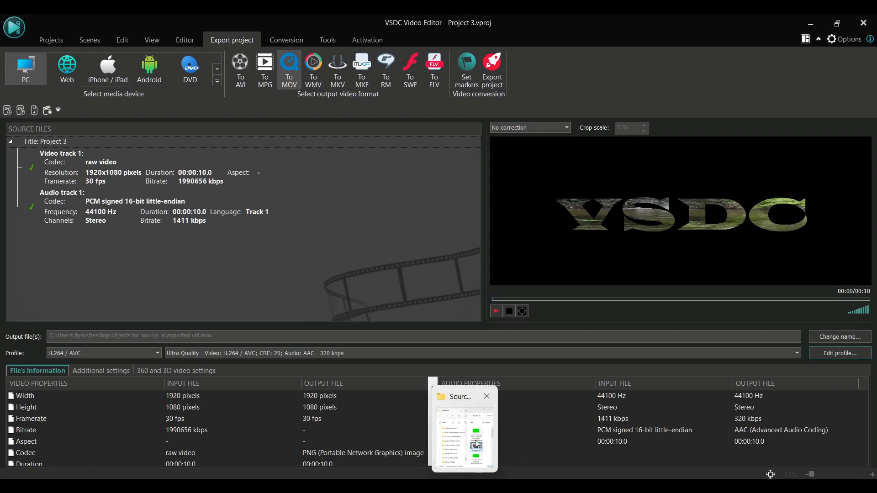
{"action": "left_click", "coordinate": [66, 40]}
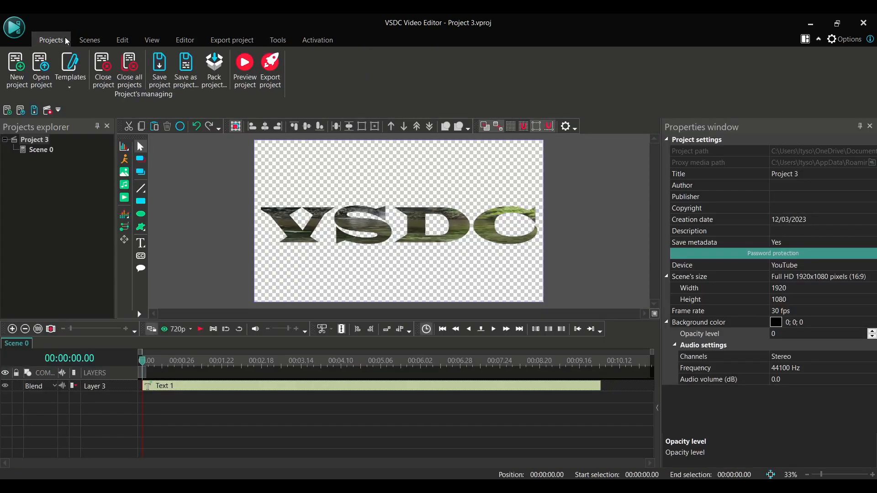
{"action": "left_click", "coordinate": [164, 330]}
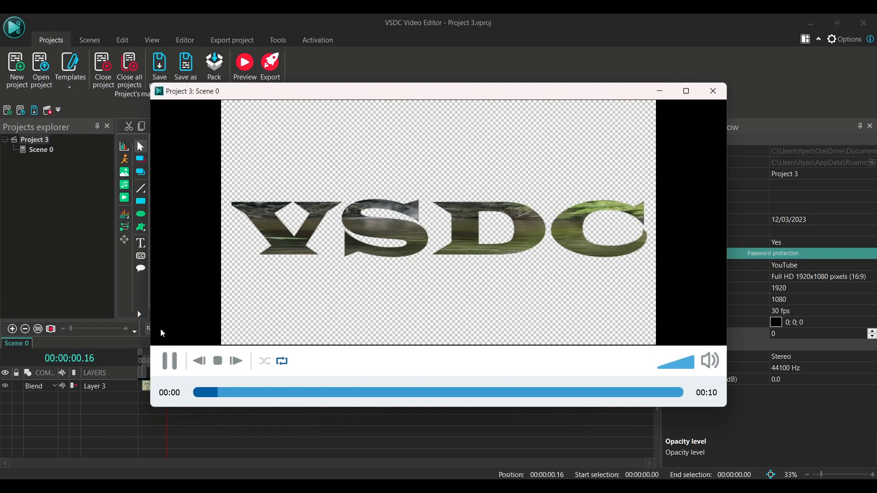
{"action": "left_click", "coordinate": [709, 90]}
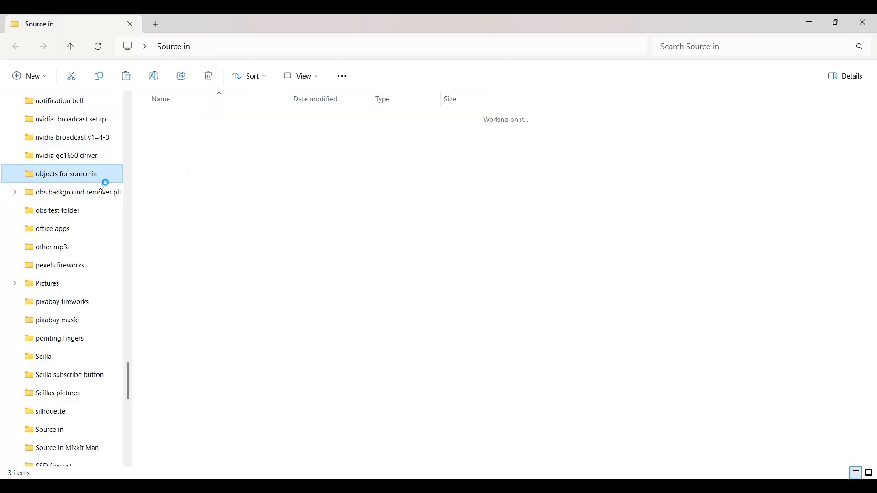
- Play exported vid.mov from the objects for source in folder to check the result
{"action": "left_click", "coordinate": [102, 178]}
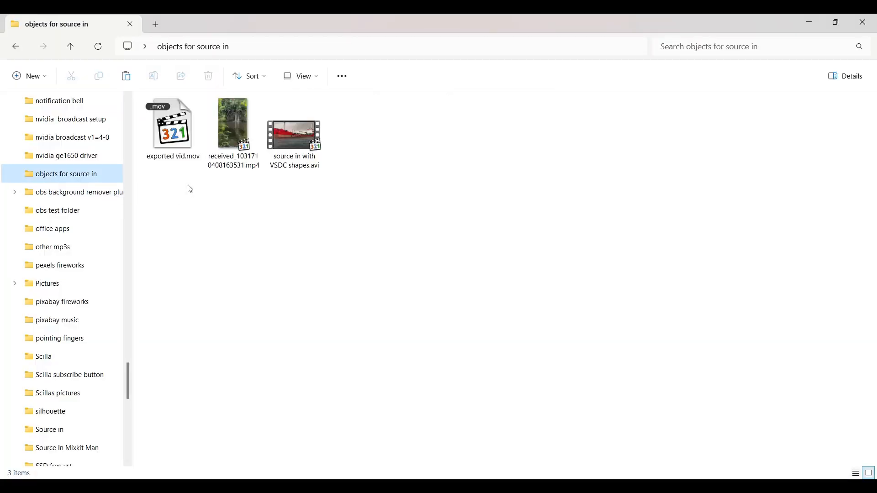
{"action": "left_click", "coordinate": [161, 128]}
{"action": "double_click", "coordinate": [161, 126]}
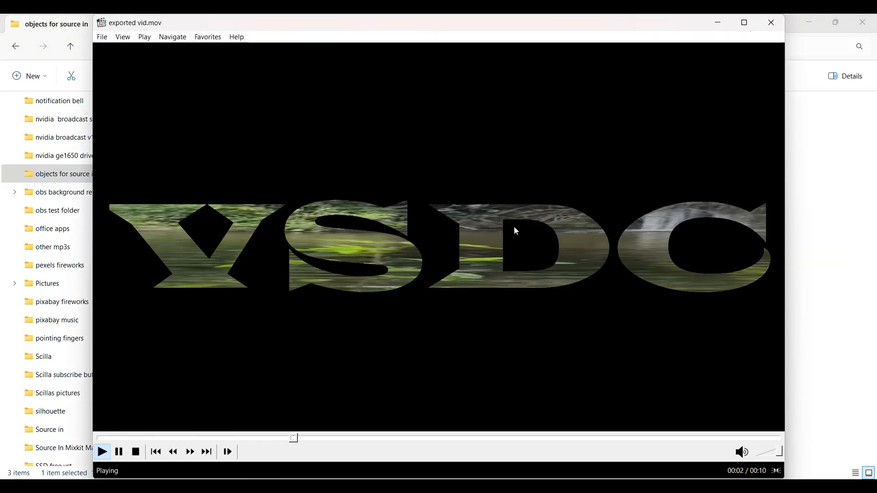
{"action": "left_click", "coordinate": [765, 22]}
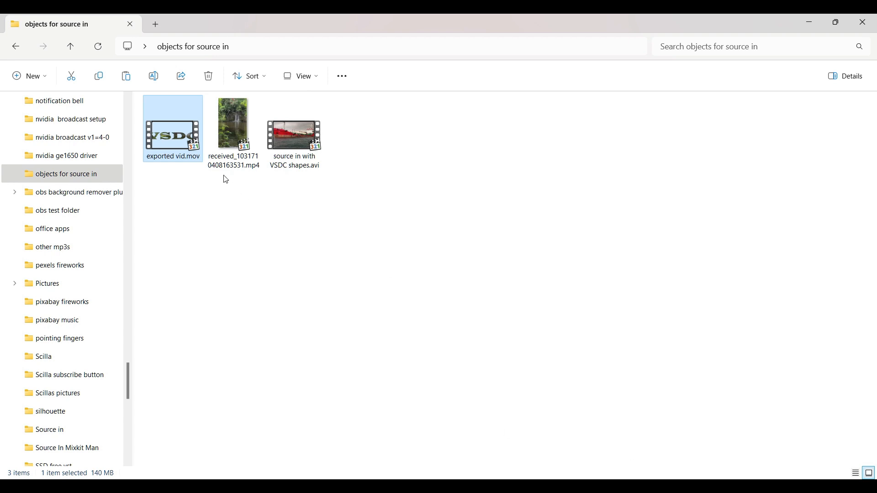
- Copy exported vid.mov in the file explorer and return to the video editor
{"action": "right_click", "coordinate": [183, 135]}
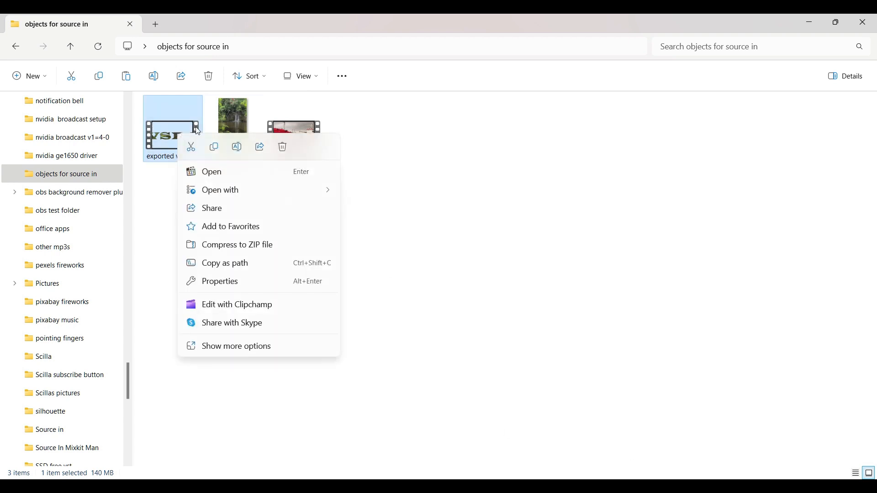
{"action": "left_click", "coordinate": [214, 147]}
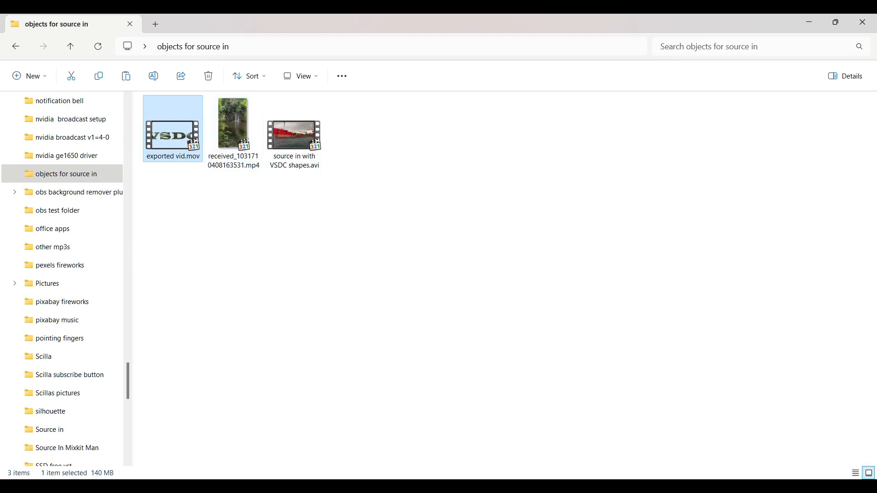
{"action": "left_click", "coordinate": [615, 487]}
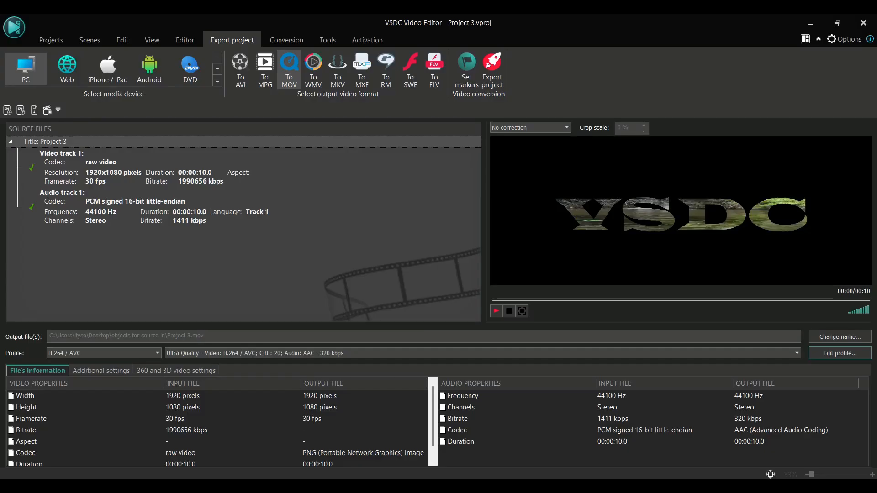
- Hide Layer 3 and paste the copied exported vid.mov into the scene as a new layer
{"action": "left_click", "coordinate": [48, 41]}
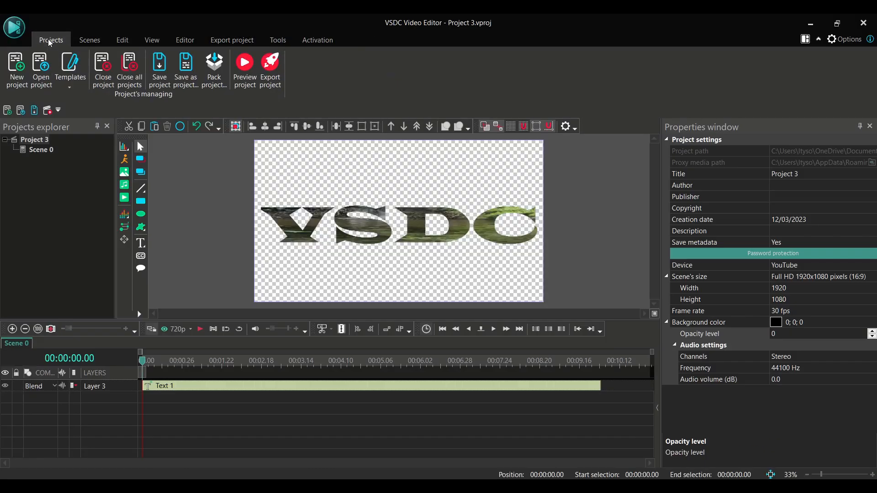
{"action": "left_click", "coordinate": [6, 388]}
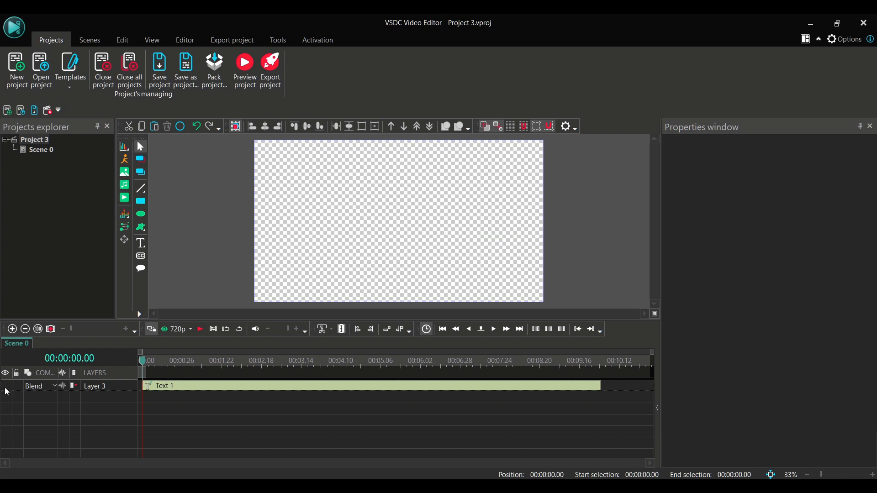
{"action": "right_click", "coordinate": [337, 204]}
{"action": "left_click", "coordinate": [356, 230]}
{"action": "left_click", "coordinate": [199, 329]}
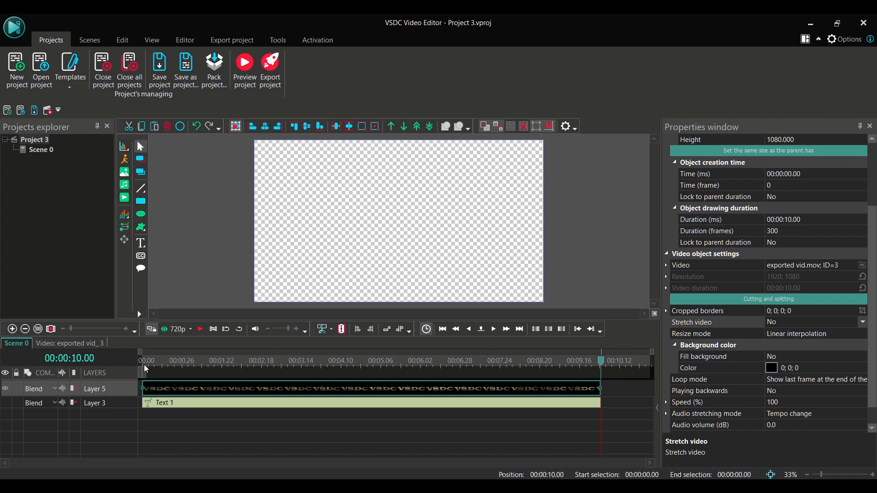
{"action": "left_click", "coordinate": [147, 403]}
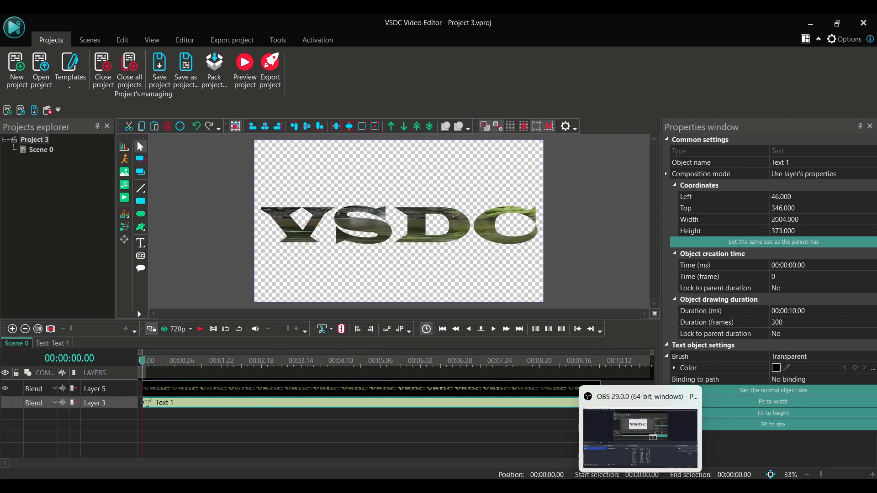